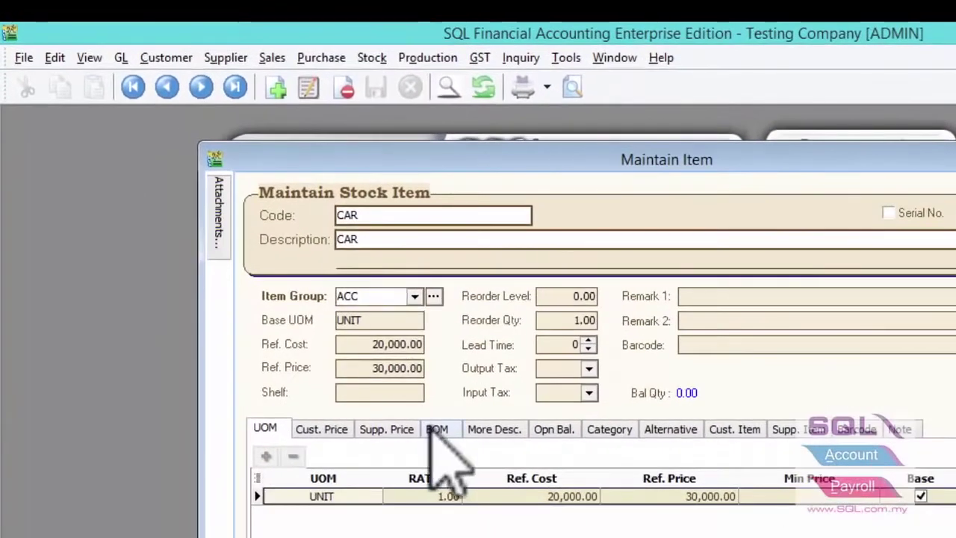
Inspect CAR's BOM: type BOM, ENGINE quantity 1.00, 10-day production time.
{"action": "left_click", "coordinate": [437, 430]}
{"action": "left_click", "coordinate": [358, 455]}
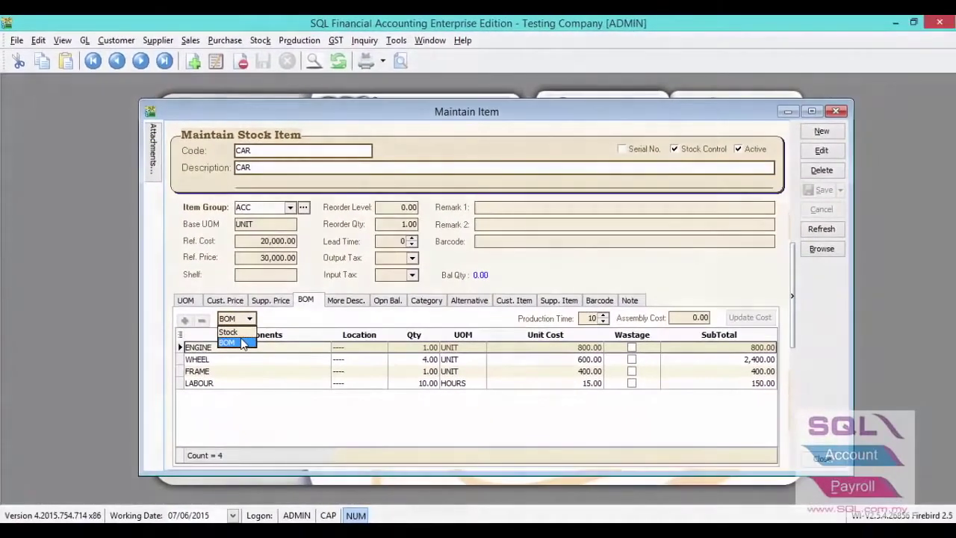
{"action": "left_click", "coordinate": [243, 344]}
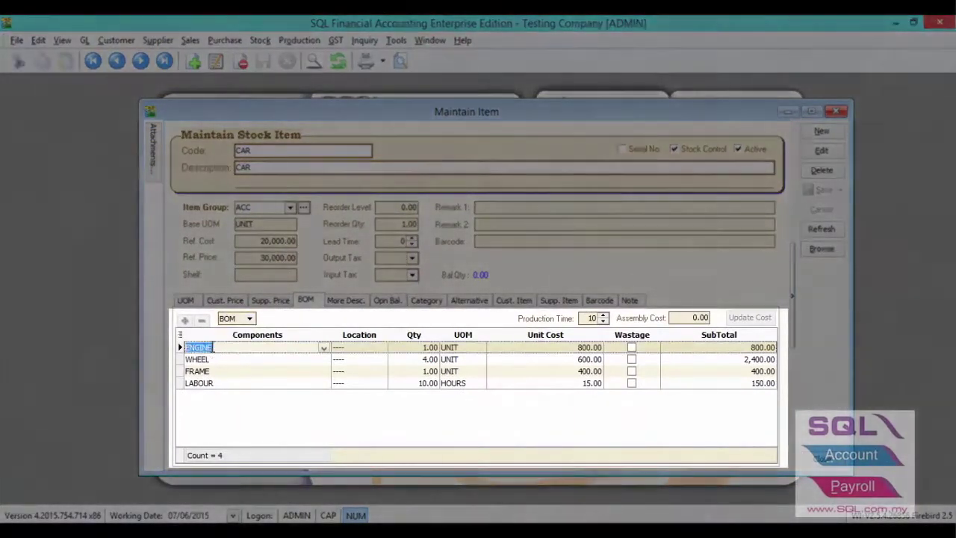
{"action": "left_click", "coordinate": [398, 347]}
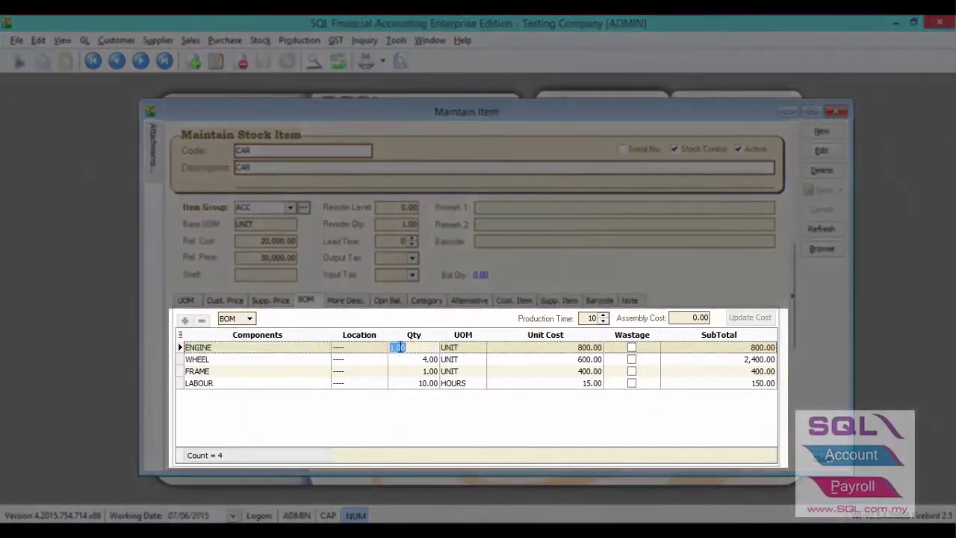
{"action": "left_click", "coordinate": [587, 318]}
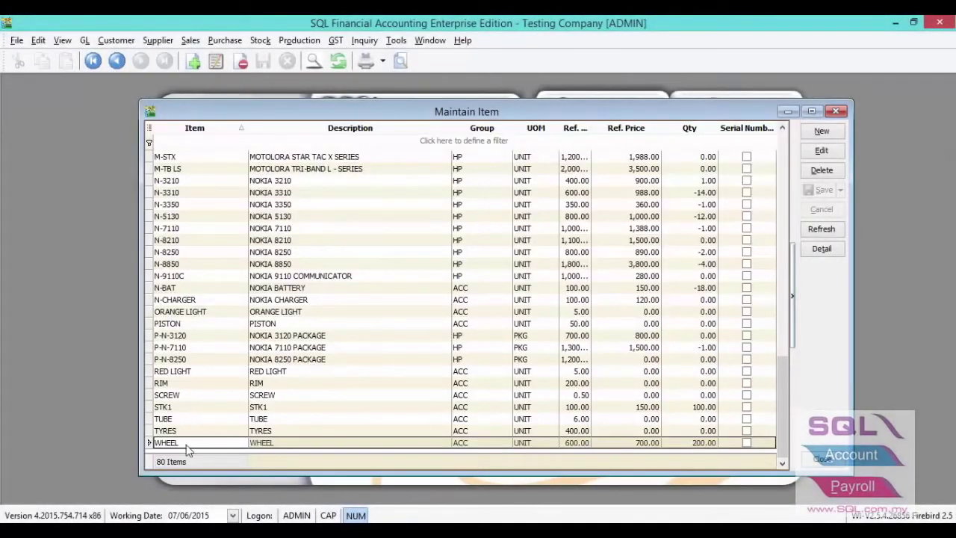
Open the WHEEL stock item and check its lead time of 5.
{"action": "double_click", "coordinate": [185, 444]}
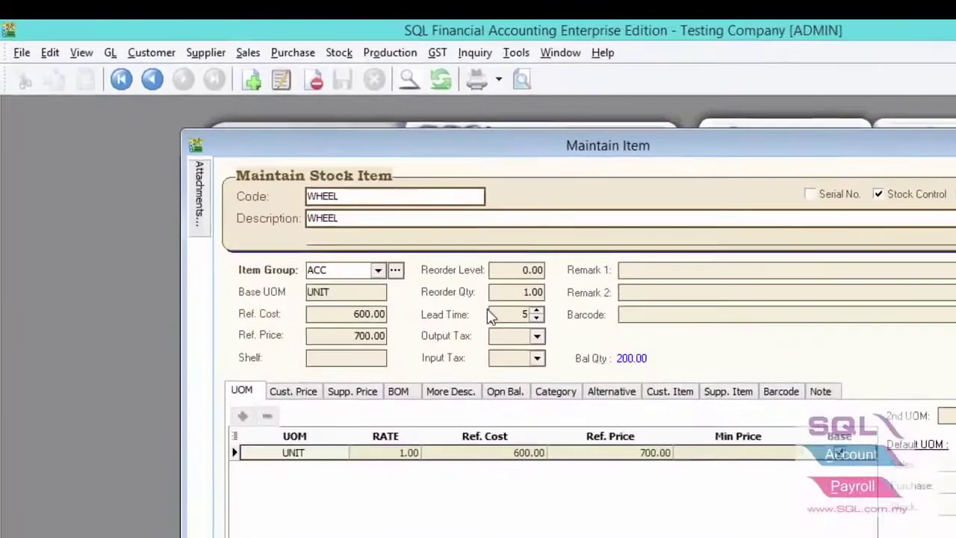
{"action": "double_click", "coordinate": [498, 314]}
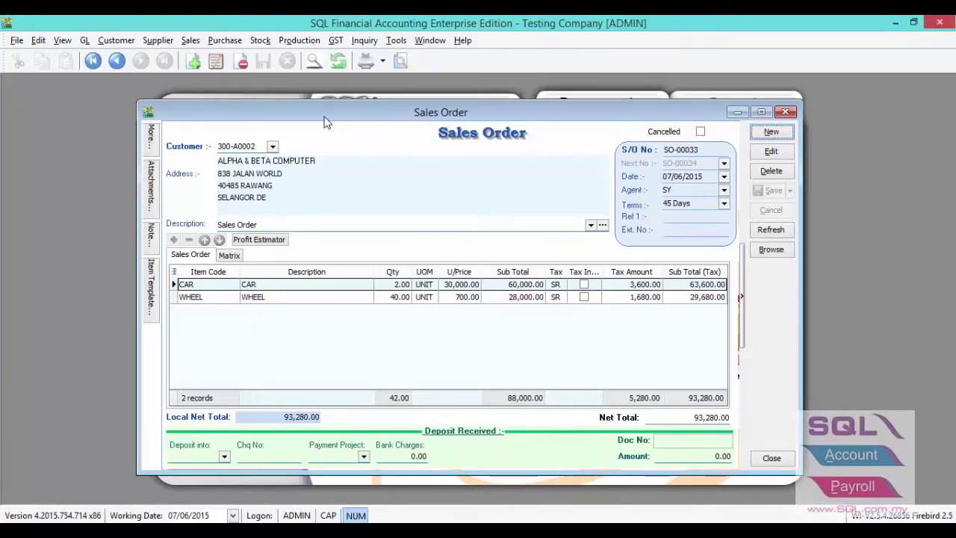
Check WHEEL's available stock balance from SO-00033, showing 160 available.
{"action": "left_click", "coordinate": [232, 298]}
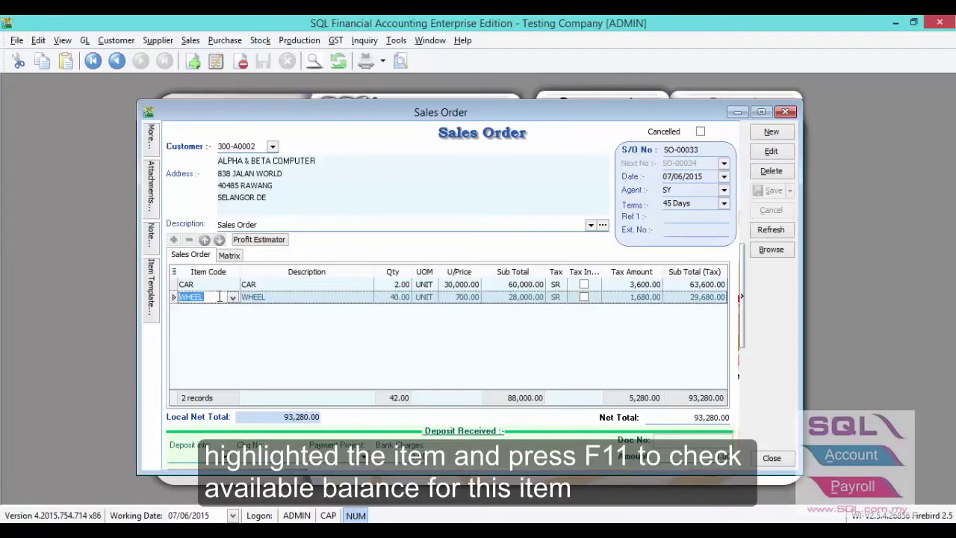
{"action": "key", "text": "F11"}
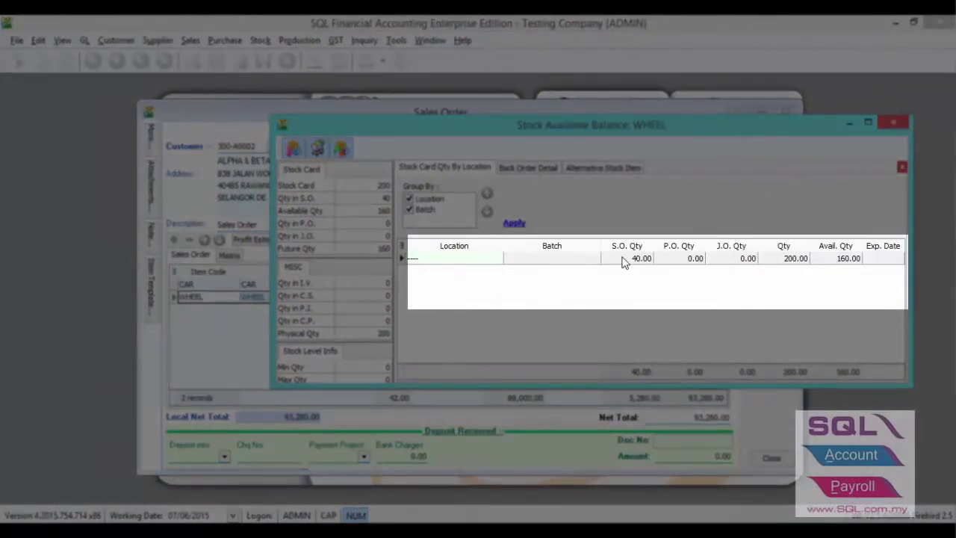
{"action": "left_click", "coordinate": [726, 260]}
{"action": "left_click", "coordinate": [676, 262]}
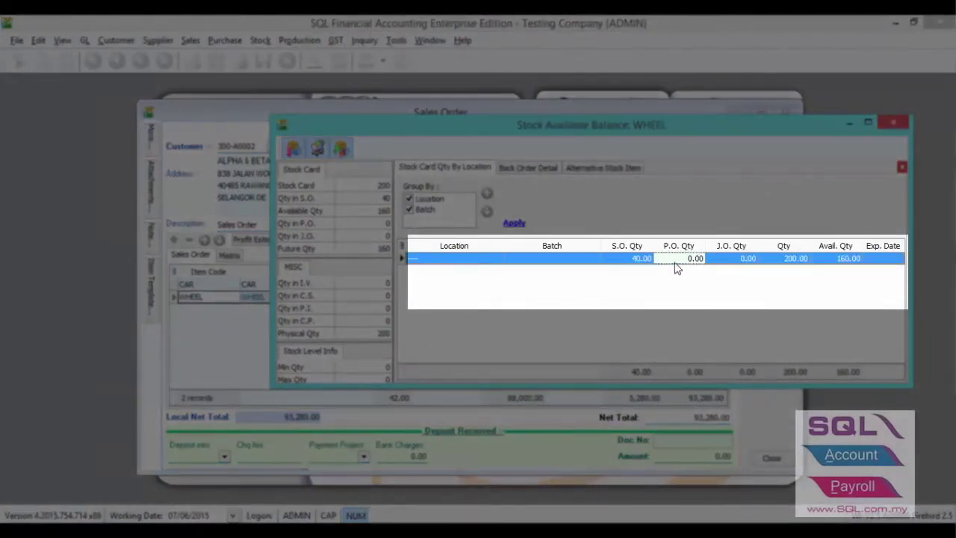
{"action": "left_click", "coordinate": [721, 262]}
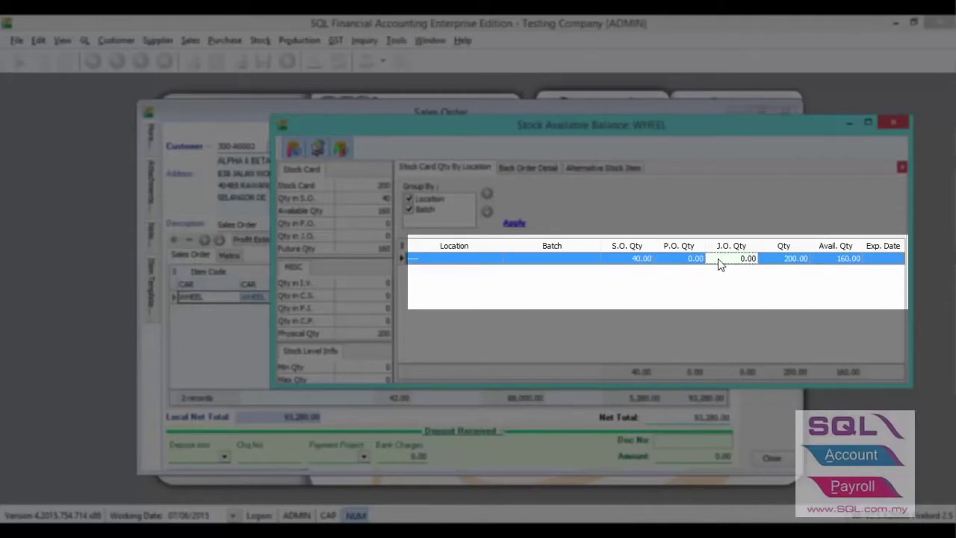
{"action": "left_click", "coordinate": [769, 259]}
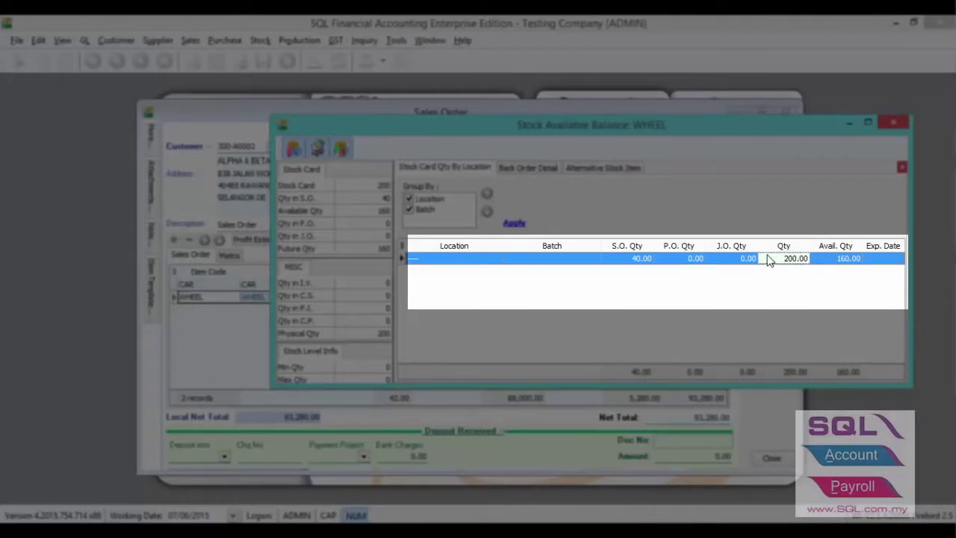
{"action": "left_click", "coordinate": [820, 263]}
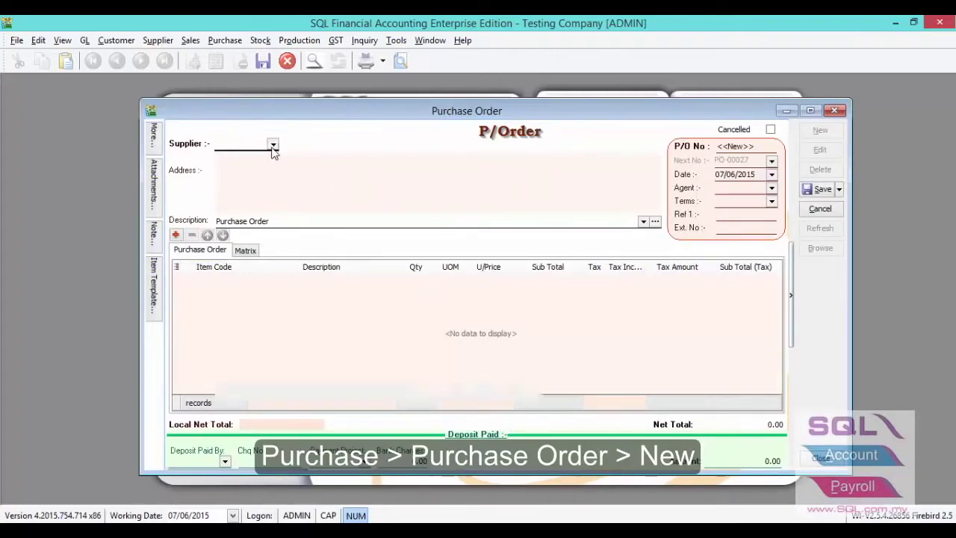
Save a CELCOM purchase order for 40 WHEEL transferred from SO-00033.
{"action": "left_click", "coordinate": [272, 143]}
{"action": "left_click", "coordinate": [295, 184]}
{"action": "right_click", "coordinate": [489, 143]}
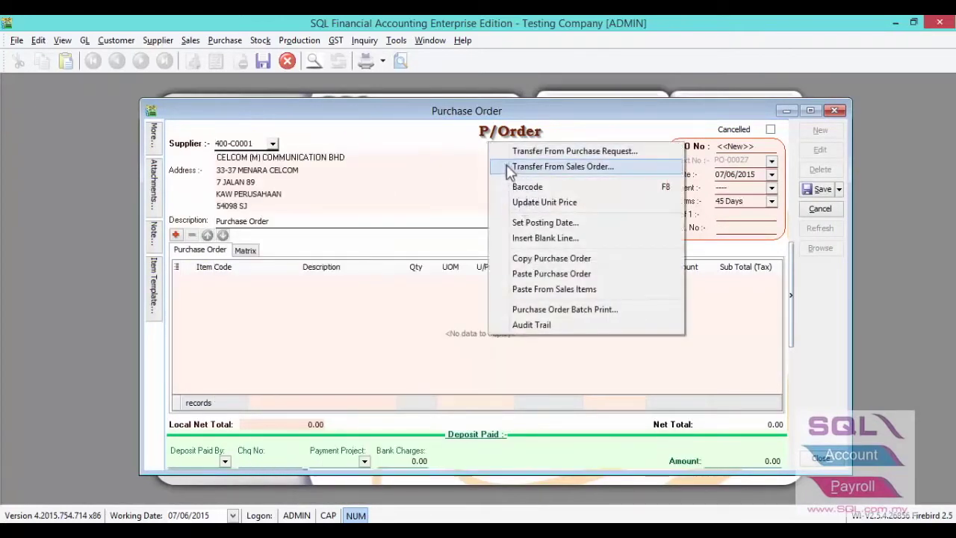
{"action": "left_click", "coordinate": [508, 167]}
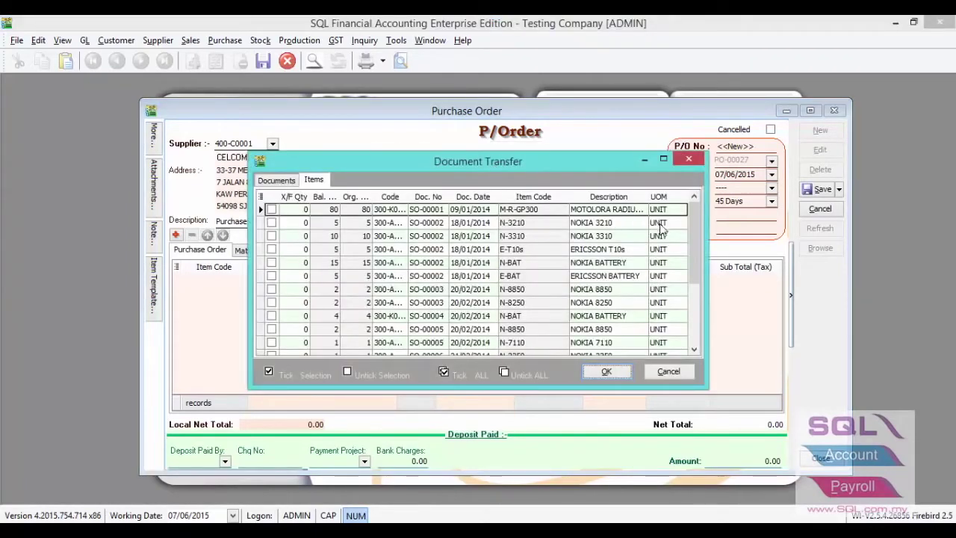
{"action": "left_click_drag", "start_coordinate": [693, 241], "coordinate": [694, 321]}
{"action": "left_click", "coordinate": [287, 343]}
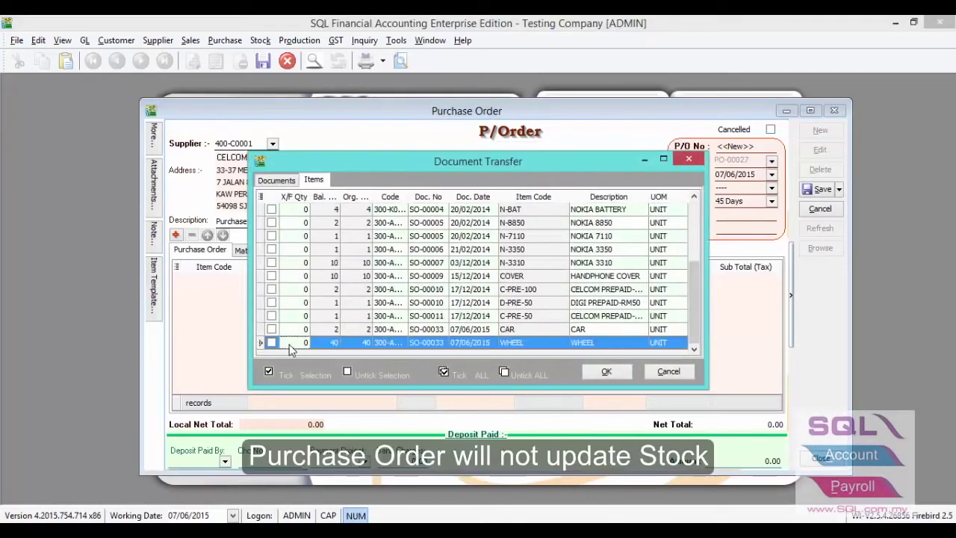
{"action": "type", "text": "40"}
{"action": "left_click", "coordinate": [605, 372]}
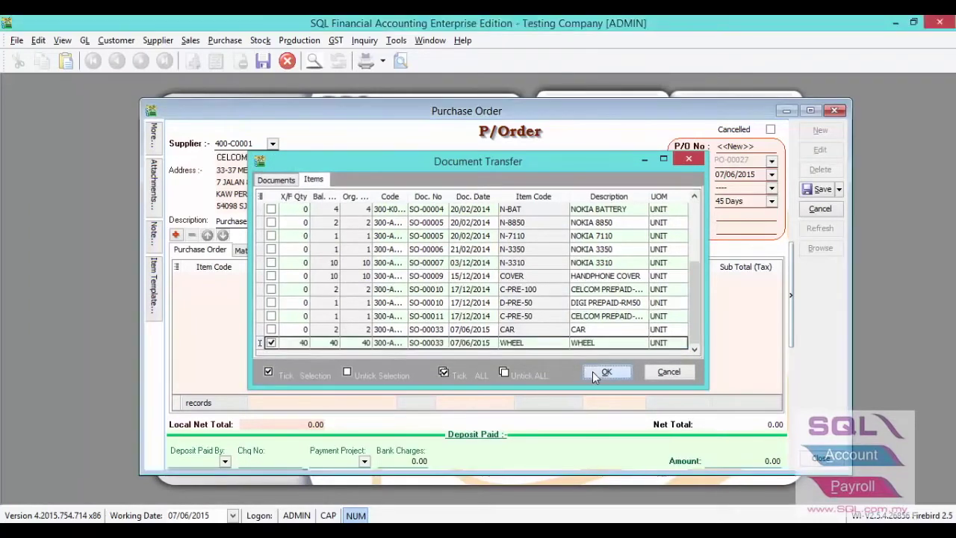
{"action": "left_click", "coordinate": [819, 208]}
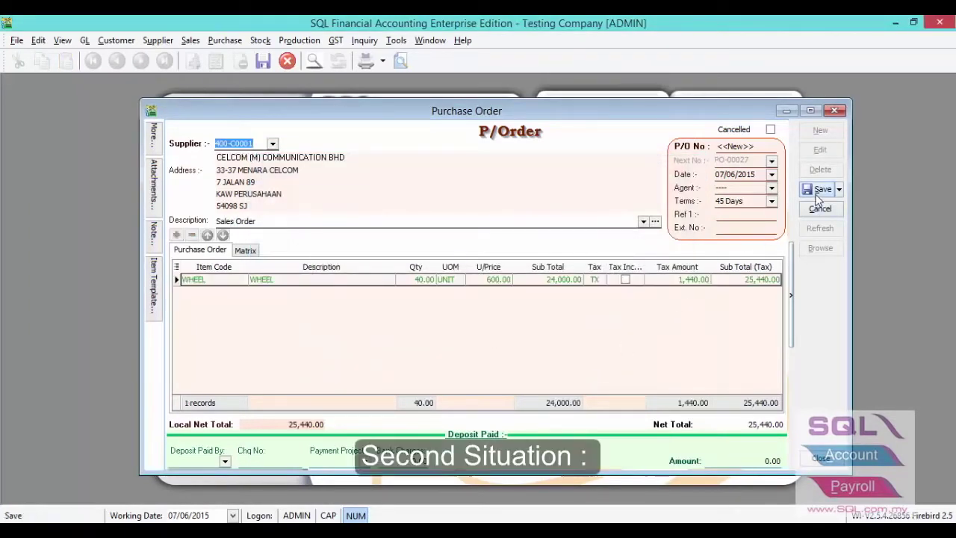
{"action": "left_click", "coordinate": [829, 111]}
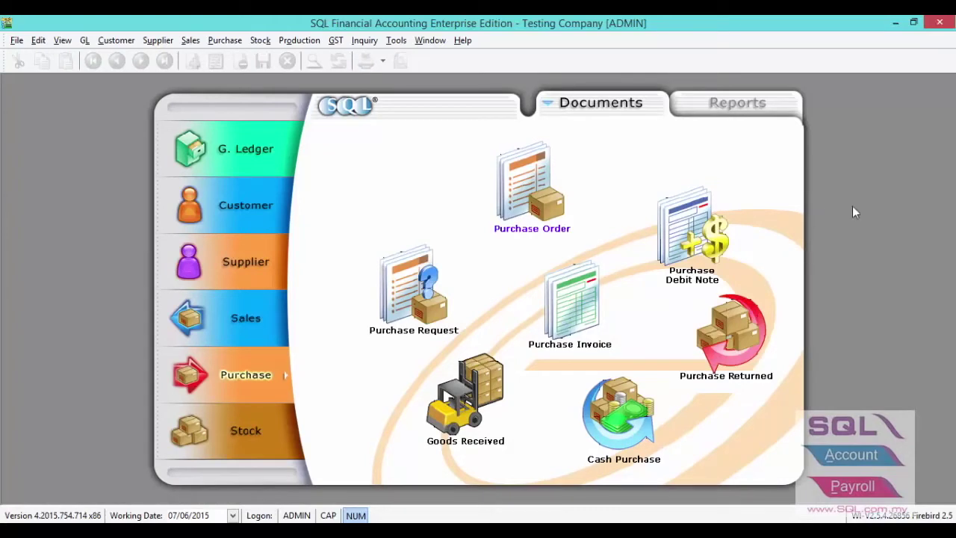
Run the BOM planner for CAR, completing 15/06/2015 with 10-day production time.
{"action": "left_click", "coordinate": [320, 41]}
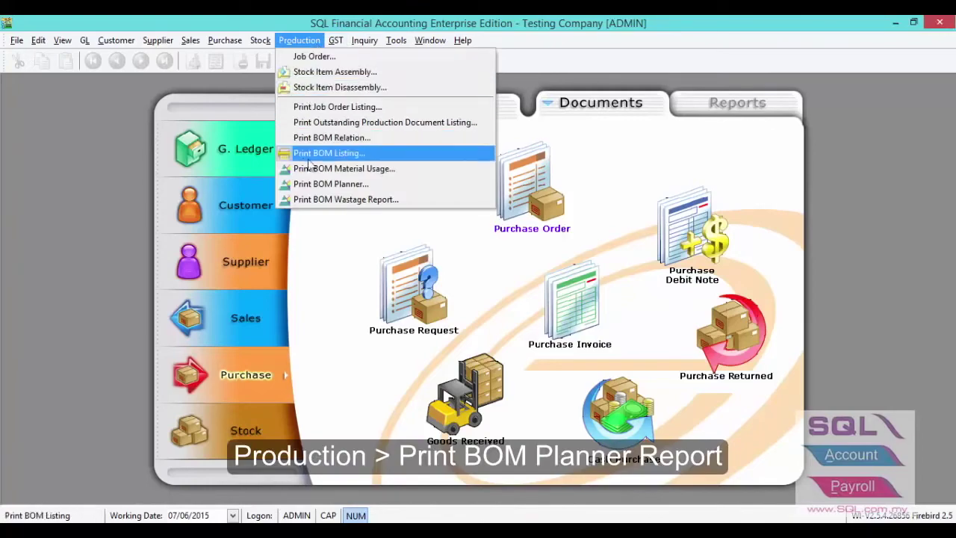
{"action": "left_click", "coordinate": [314, 185]}
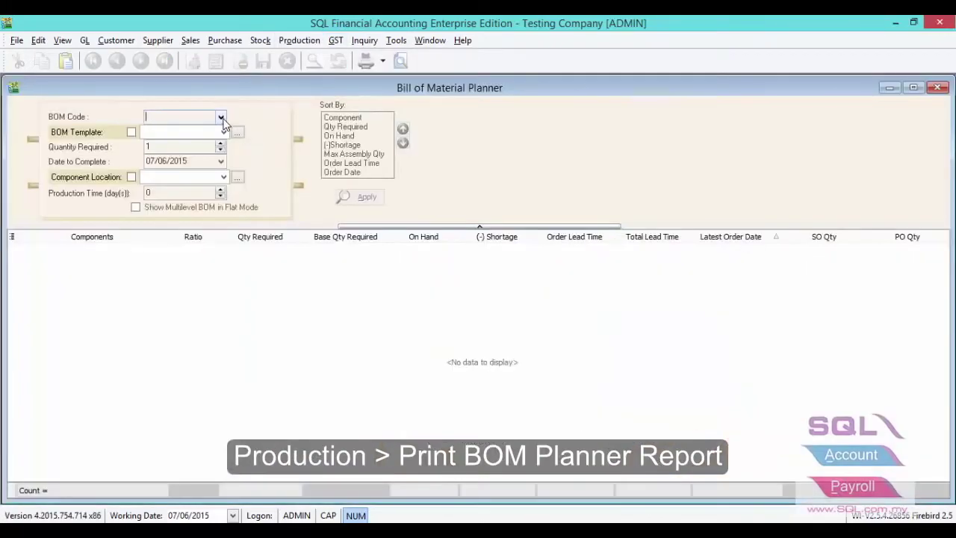
{"action": "left_click", "coordinate": [221, 118]}
{"action": "left_click", "coordinate": [228, 170]}
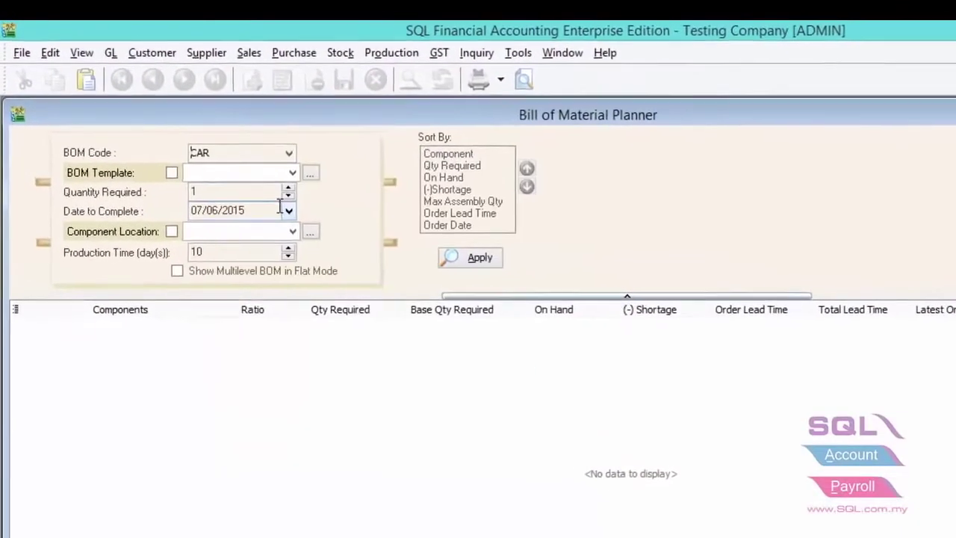
{"action": "left_click_drag", "start_coordinate": [298, 227], "coordinate": [207, 229]}
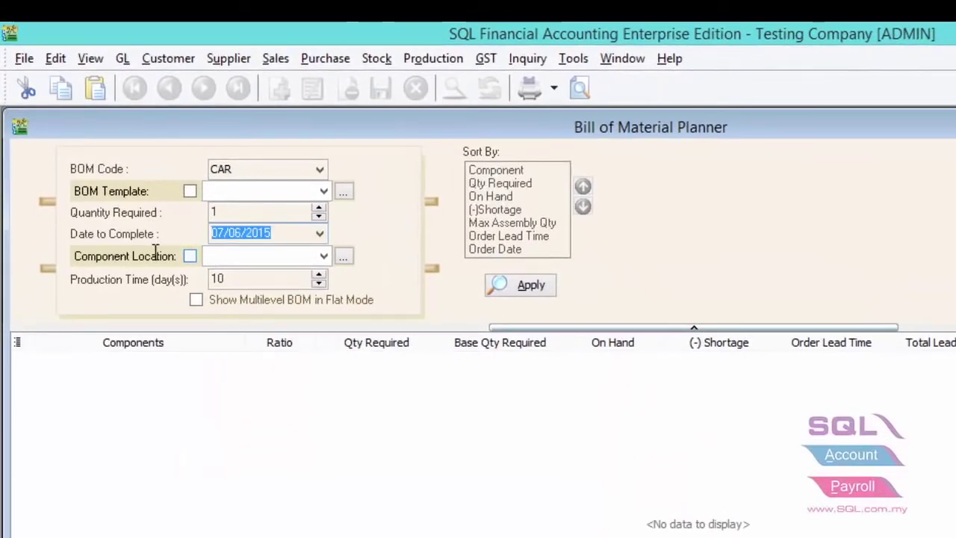
{"action": "type", "text": "15/06"}
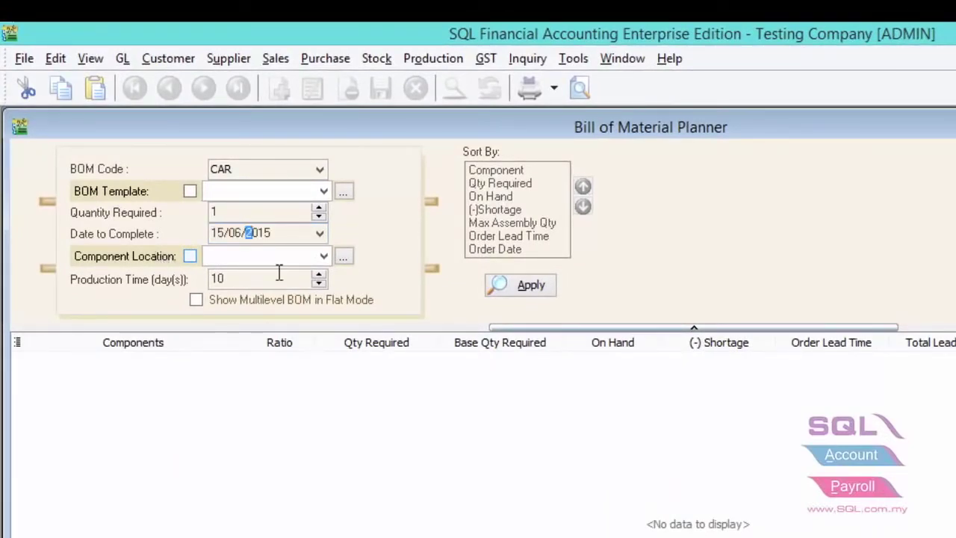
{"action": "left_click_drag", "start_coordinate": [249, 279], "coordinate": [212, 279]}
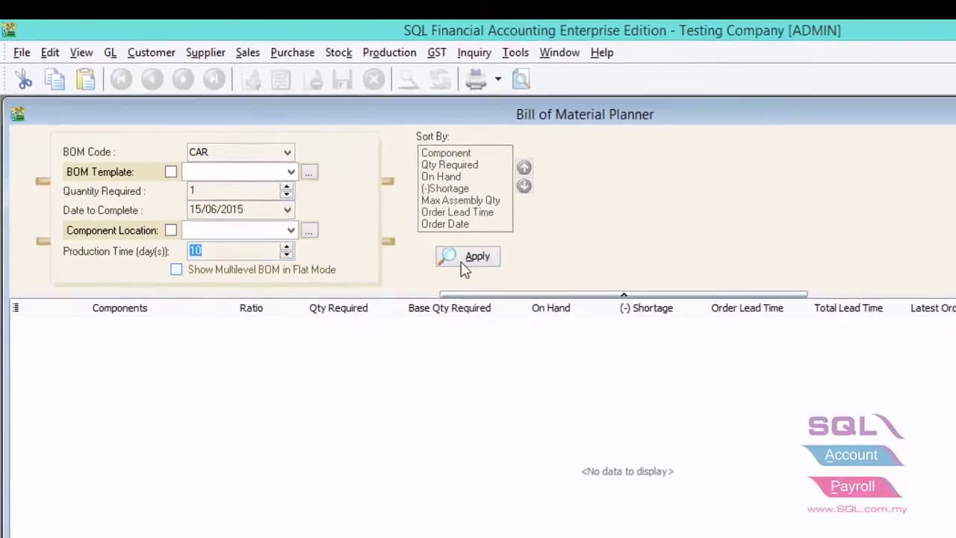
{"action": "left_click", "coordinate": [356, 201]}
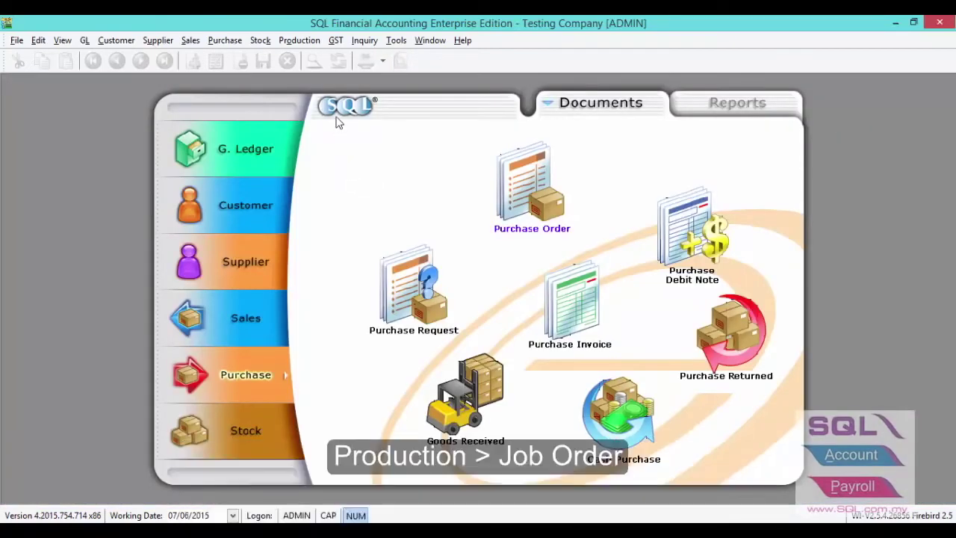
Start a job order for ALPHA & BETA COMPUTER with 2 CARs from SO-00033.
{"action": "left_click", "coordinate": [299, 40]}
{"action": "left_click", "coordinate": [311, 60]}
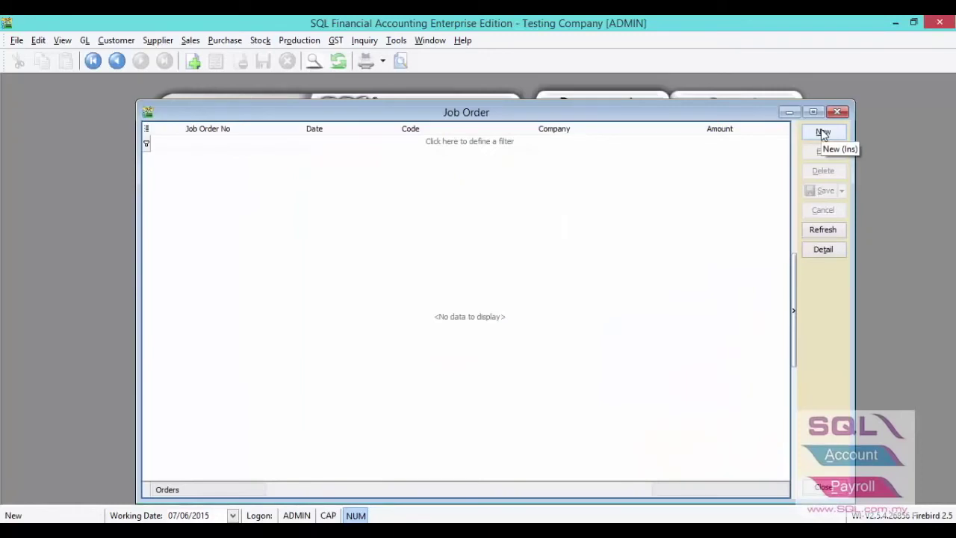
{"action": "left_click", "coordinate": [822, 133]}
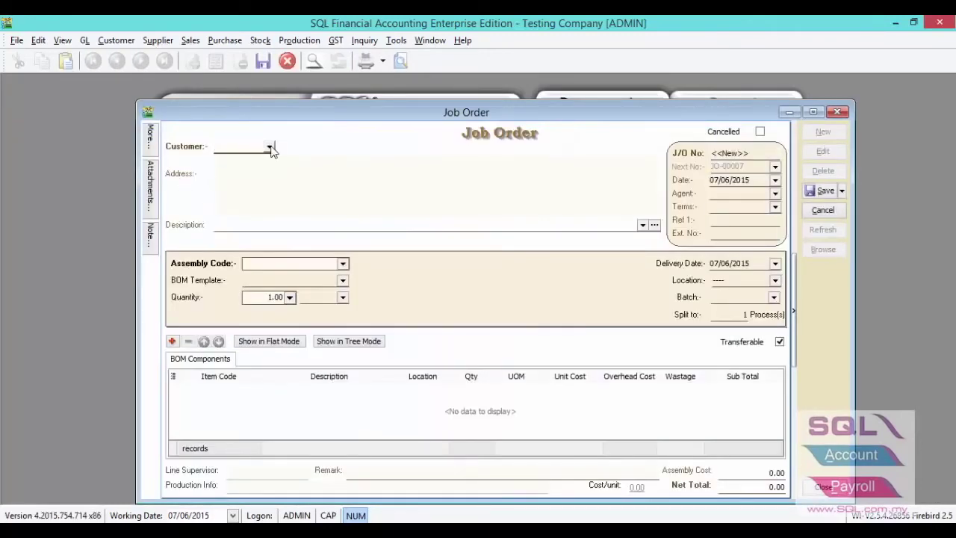
{"action": "left_click", "coordinate": [269, 147]}
{"action": "left_click", "coordinate": [269, 184]}
{"action": "right_click", "coordinate": [450, 141]}
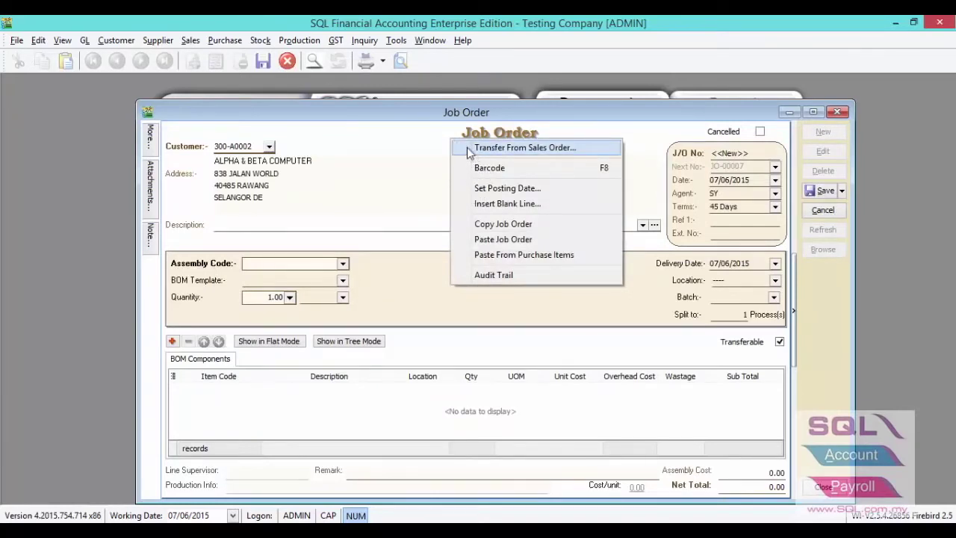
{"action": "left_click", "coordinate": [467, 147]}
{"action": "type", "text": "2"}
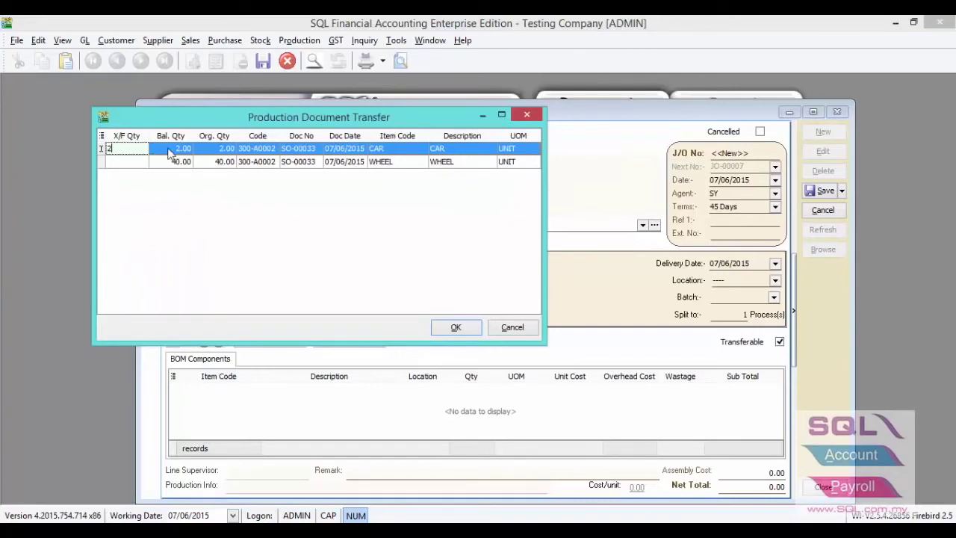
{"action": "left_click", "coordinate": [434, 329]}
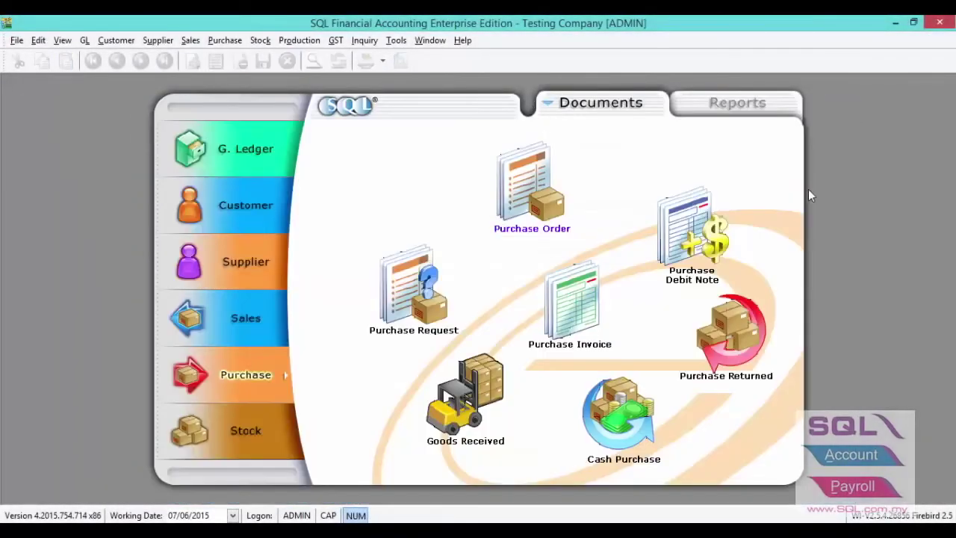
List outstanding job orders, confirming JO-00007 for CAR is open.
{"action": "left_click", "coordinate": [312, 47]}
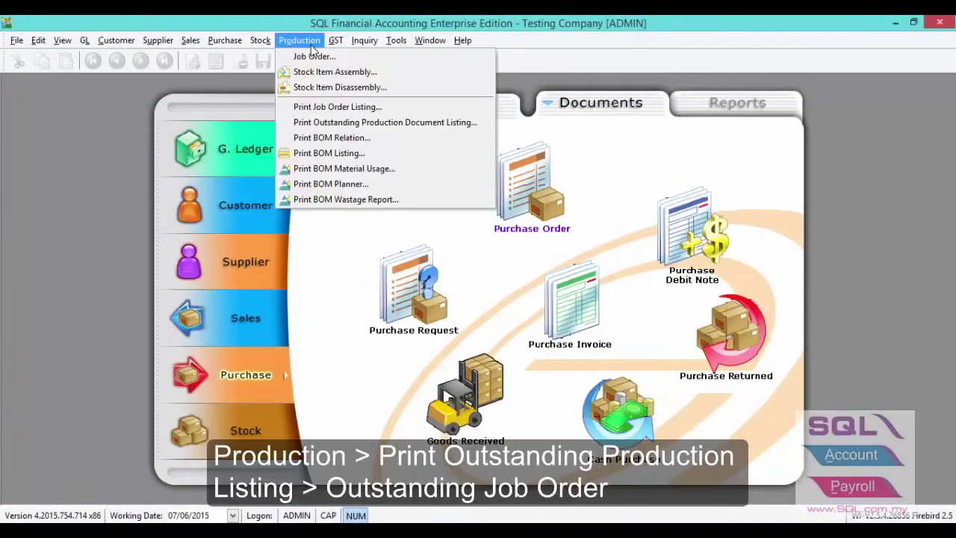
{"action": "left_click", "coordinate": [325, 124]}
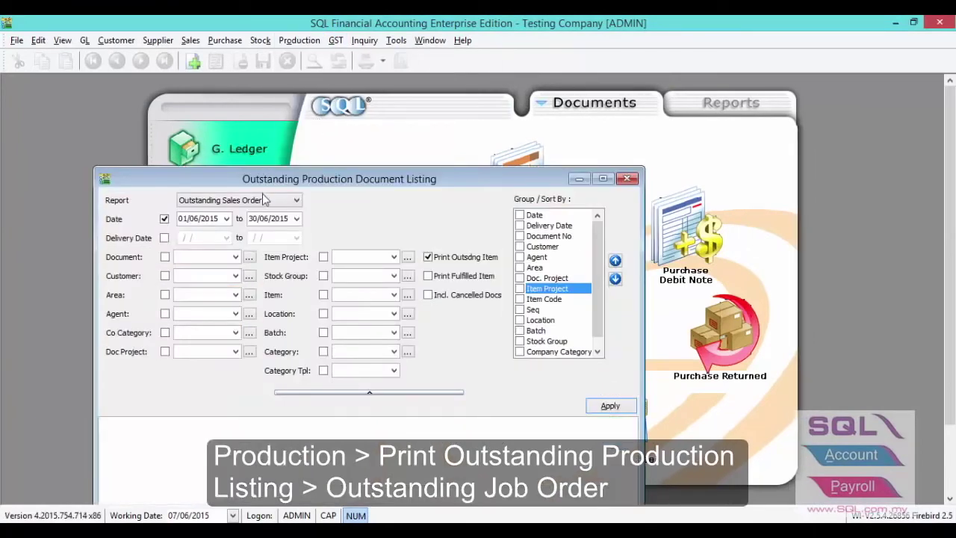
{"action": "left_click", "coordinate": [610, 405]}
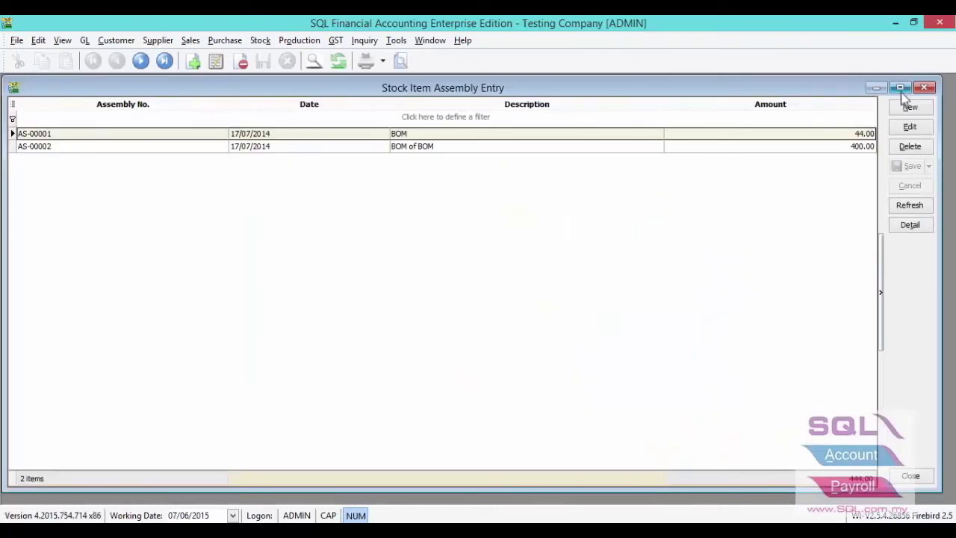
Save assembly AS-00008 for 2 CARs transferred from job order JO-00007.
{"action": "left_click", "coordinate": [909, 107]}
{"action": "right_click", "coordinate": [389, 107]}
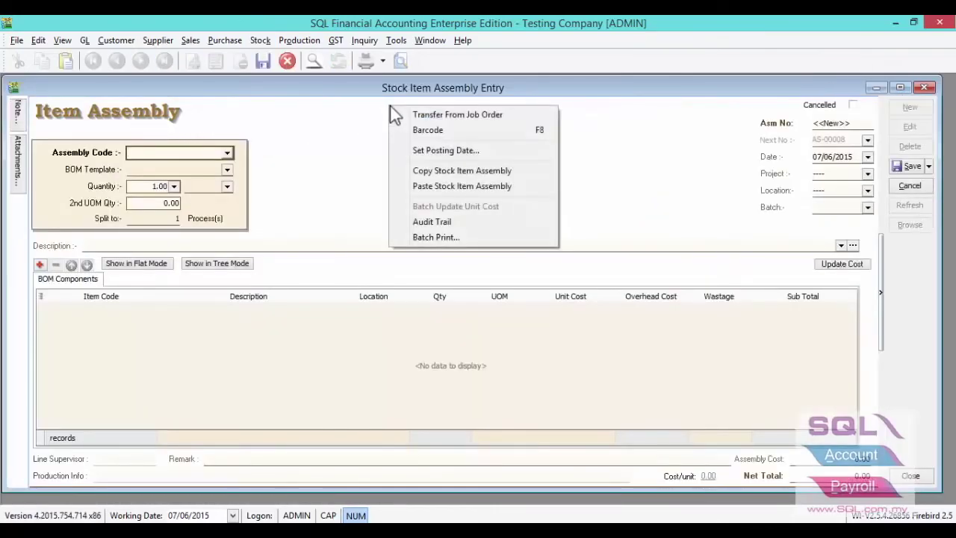
{"action": "left_click", "coordinate": [401, 114]}
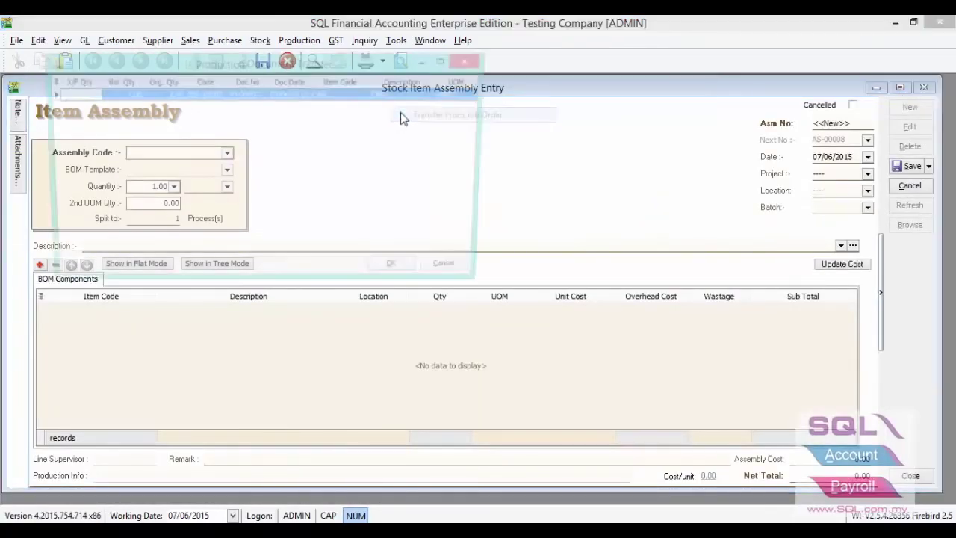
{"action": "left_click", "coordinate": [62, 93]}
{"action": "type", "text": "2"}
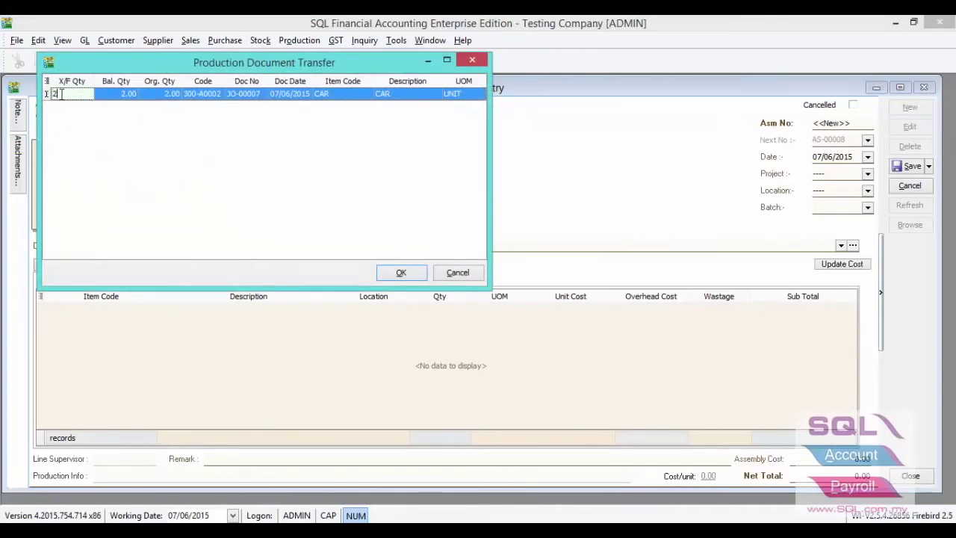
{"action": "left_click", "coordinate": [401, 273]}
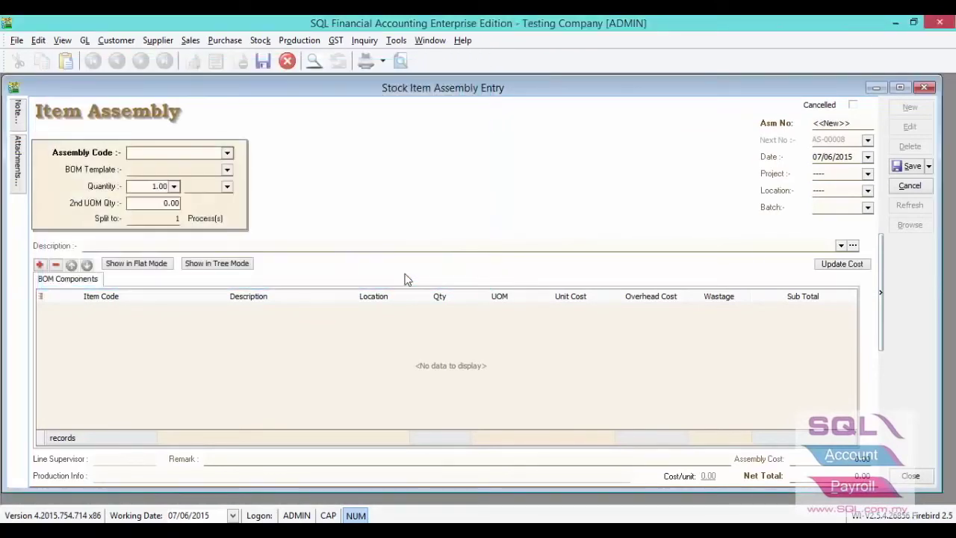
{"action": "left_click", "coordinate": [901, 168]}
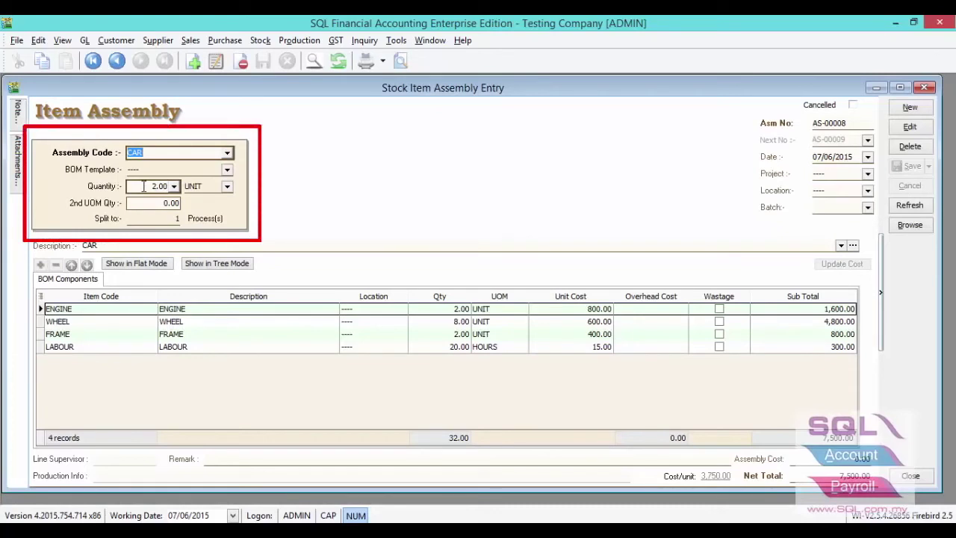
{"action": "left_click", "coordinate": [144, 185]}
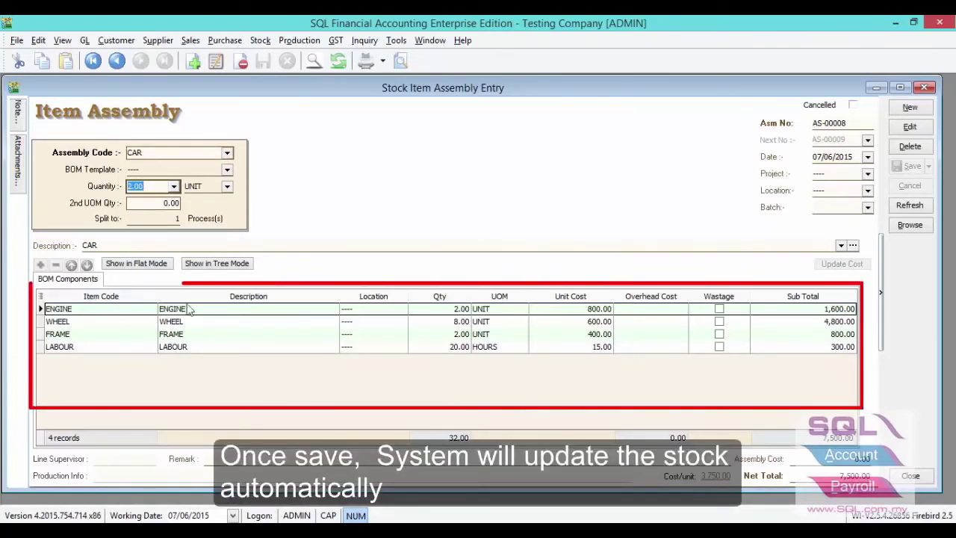
{"action": "left_click", "coordinate": [439, 309]}
Add a WHEEL component line, quantity 1, marked as wastage.
{"action": "key", "text": "Down"}
{"action": "key", "text": "Down"}
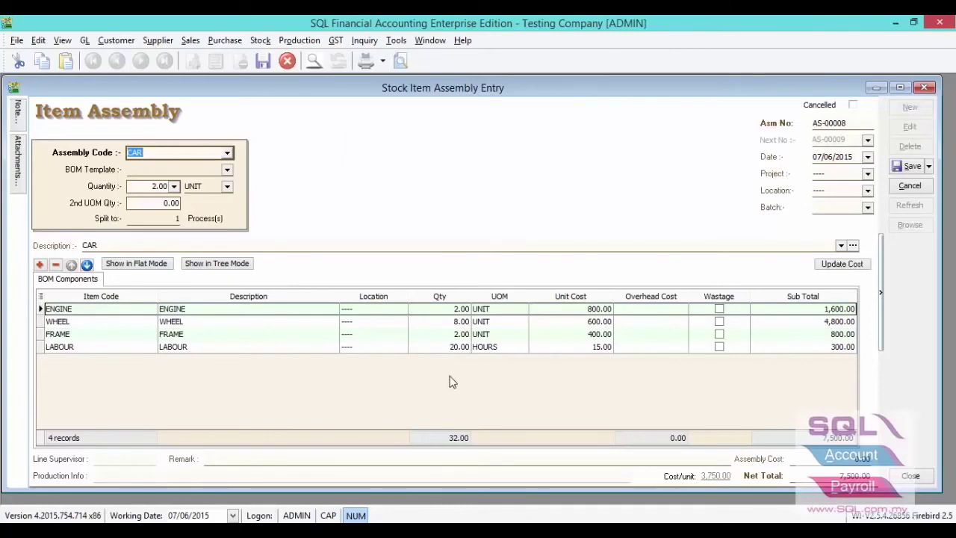
{"action": "left_click", "coordinate": [40, 264]}
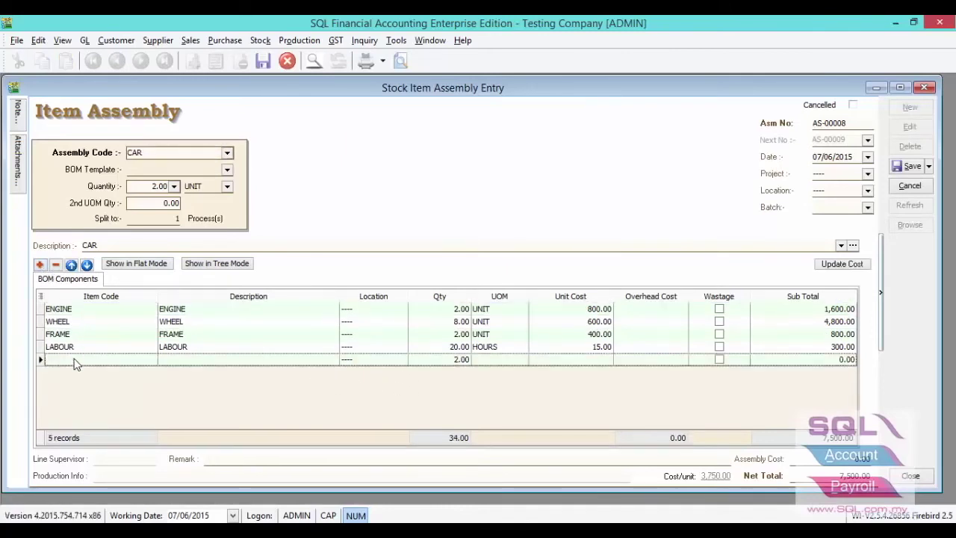
{"action": "left_click", "coordinate": [74, 359]}
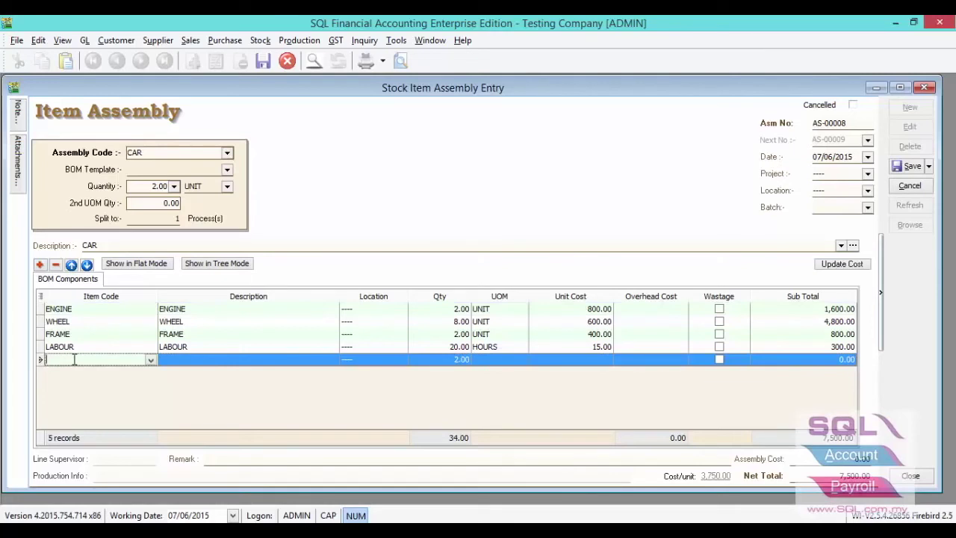
{"action": "type", "text": "whe"}
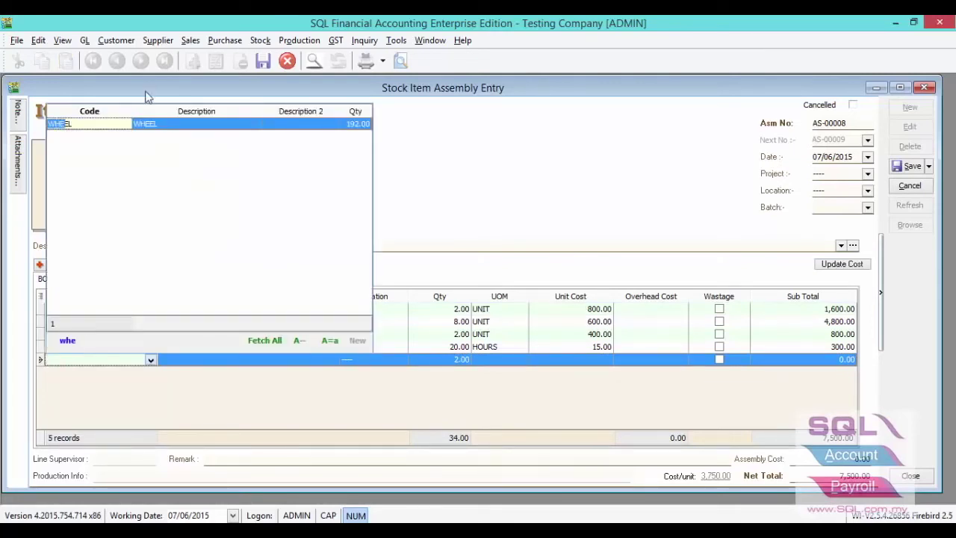
{"action": "left_click", "coordinate": [142, 124]}
{"action": "left_click", "coordinate": [446, 359]}
{"action": "type", "text": "1"}
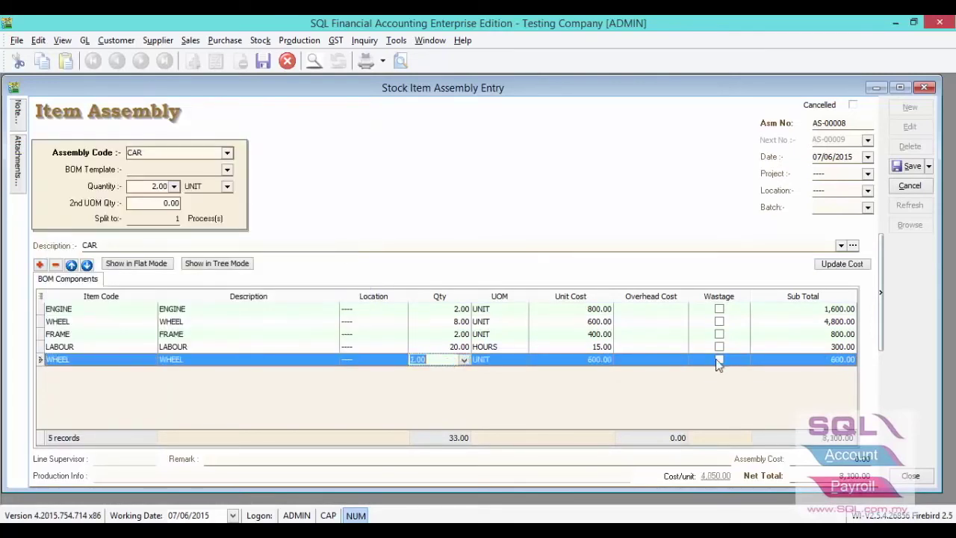
{"action": "left_click", "coordinate": [719, 361]}
Set ENGINE overhead cost to 10 and assembly cost to 200.
{"action": "left_click", "coordinate": [648, 312]}
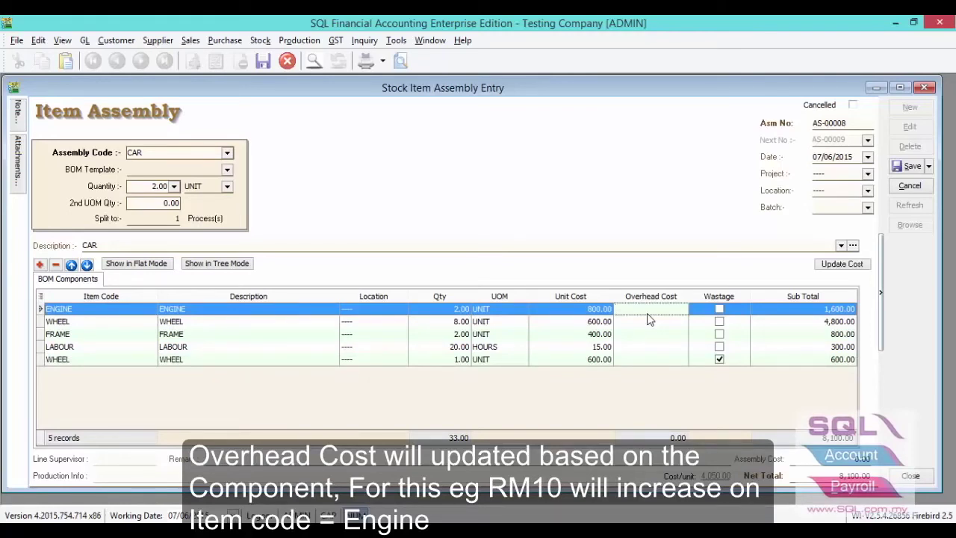
{"action": "type", "text": "10"}
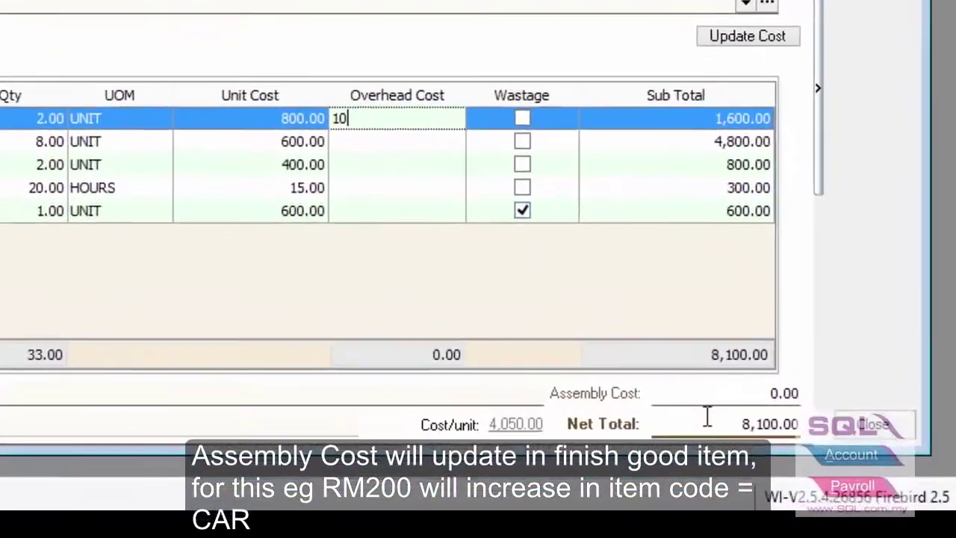
{"action": "left_click", "coordinate": [717, 394]}
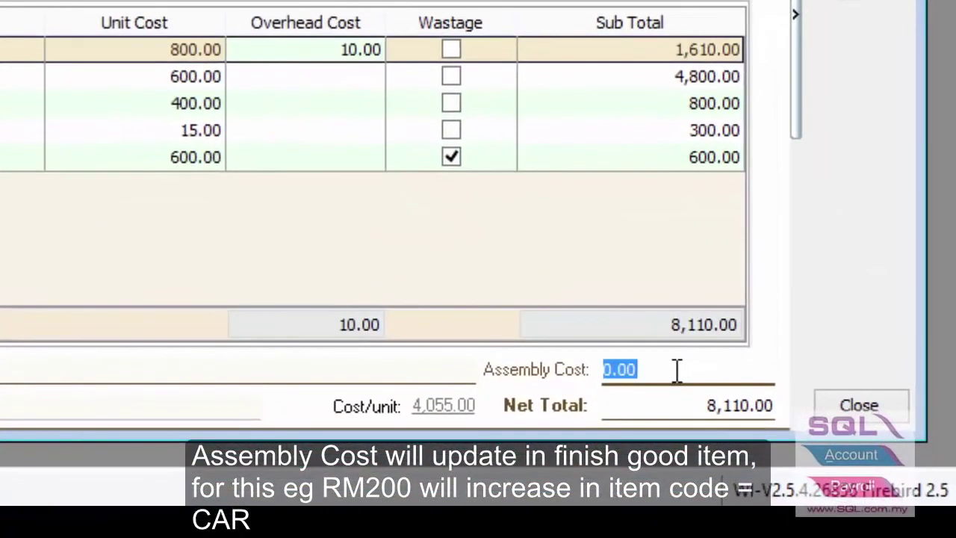
{"action": "type", "text": "200"}
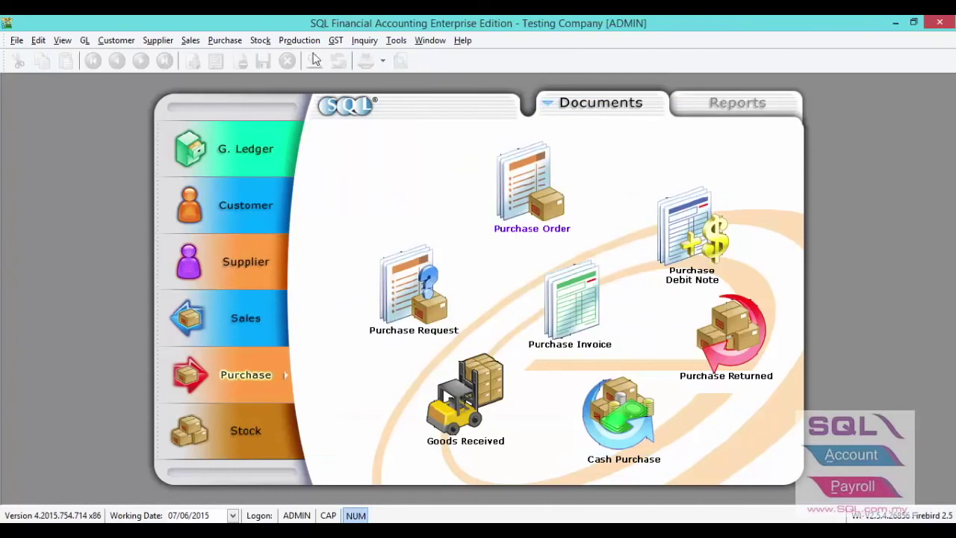
Bring up the Production functions menu.
{"action": "left_click", "coordinate": [299, 40]}
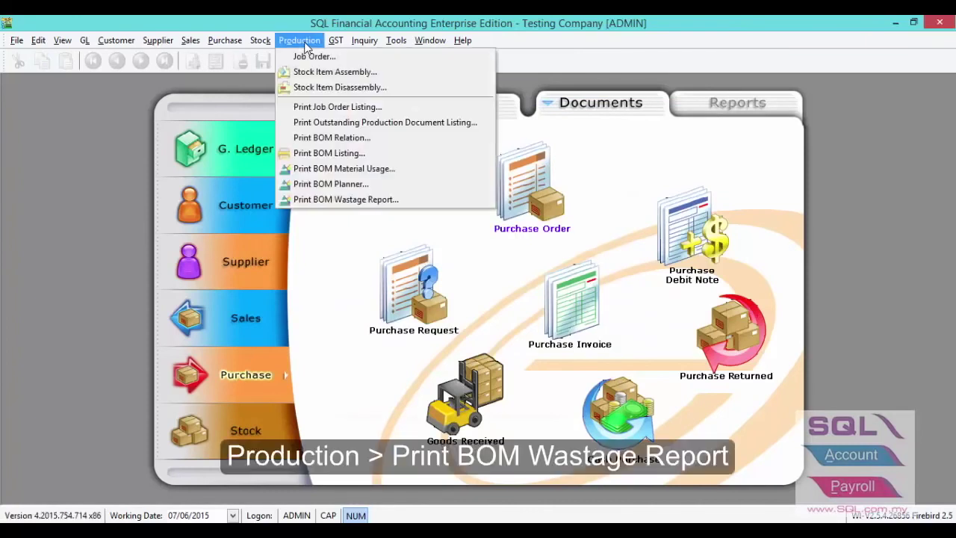
Run the BOM Wastage Report filtered to assembly AS-00008, showing WHEEL wastage of 1.00 (12.50%).
{"action": "left_click", "coordinate": [322, 201]}
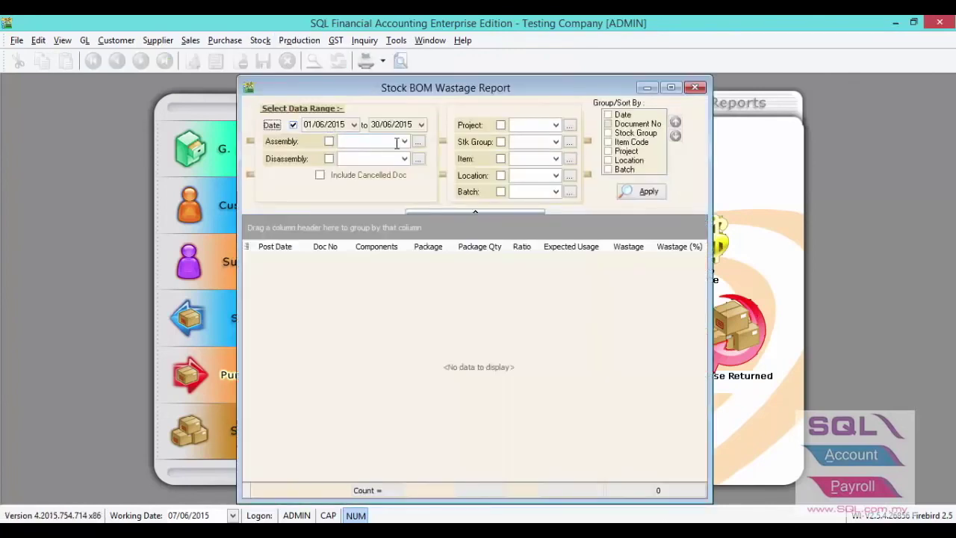
{"action": "left_click", "coordinate": [403, 142]}
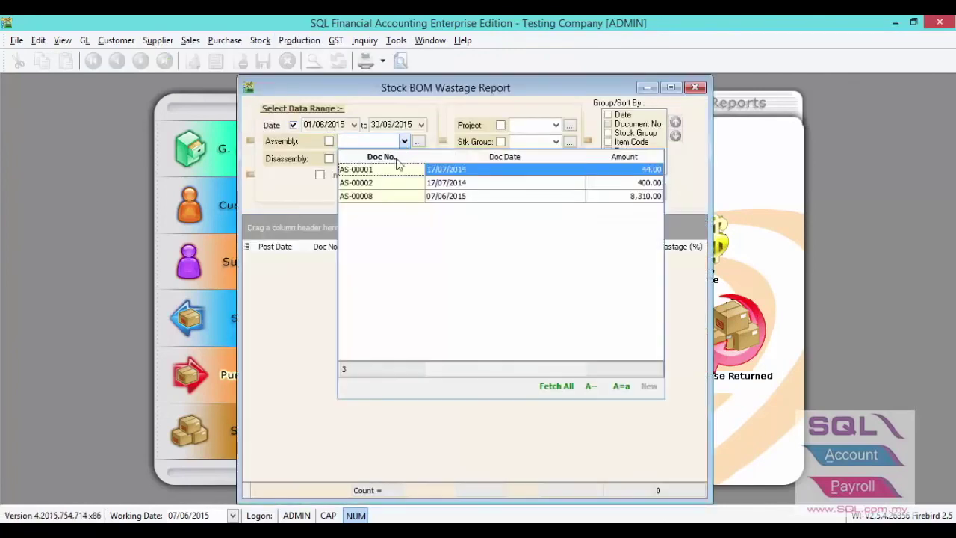
{"action": "left_click", "coordinate": [395, 196]}
{"action": "left_click", "coordinate": [639, 193]}
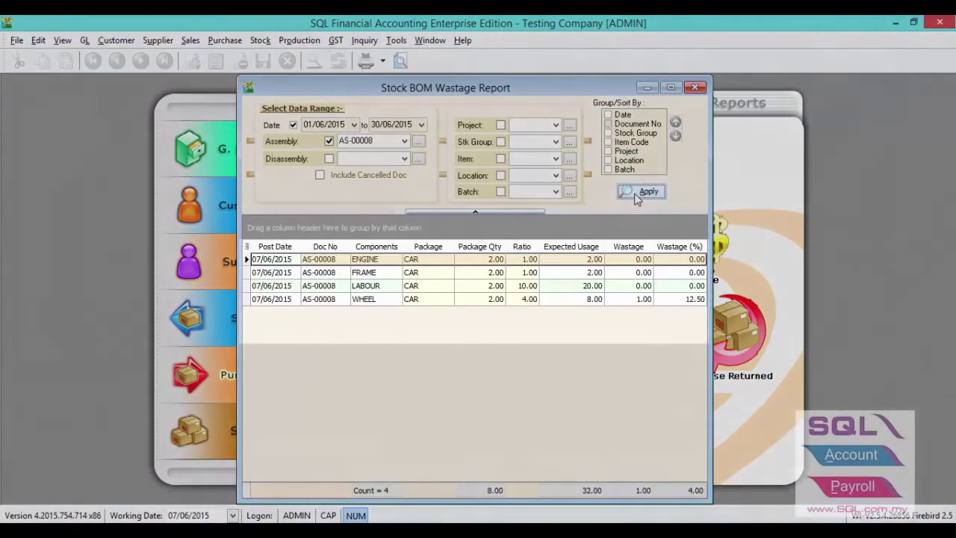